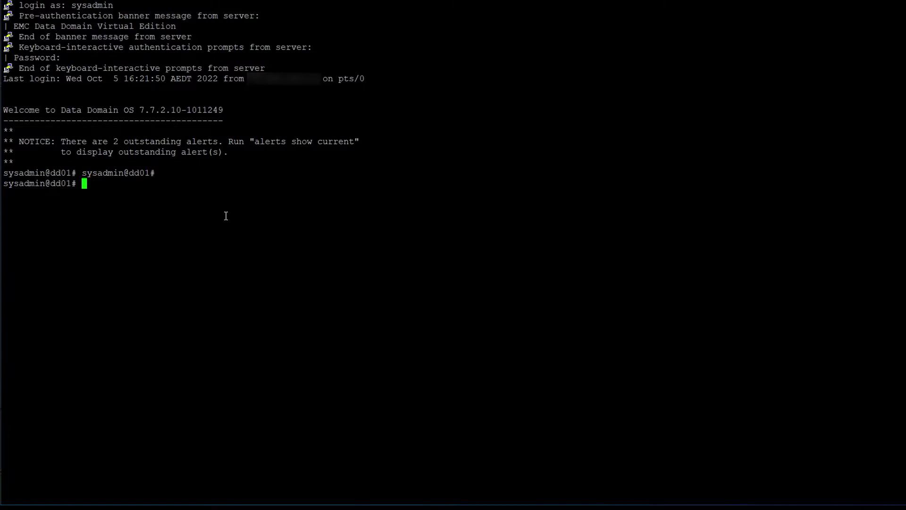
- Confirm no cloud profiles exist and list devices available for the cloud tier
type("cloud prof")
key("Tab")
type("show")
key("Return")
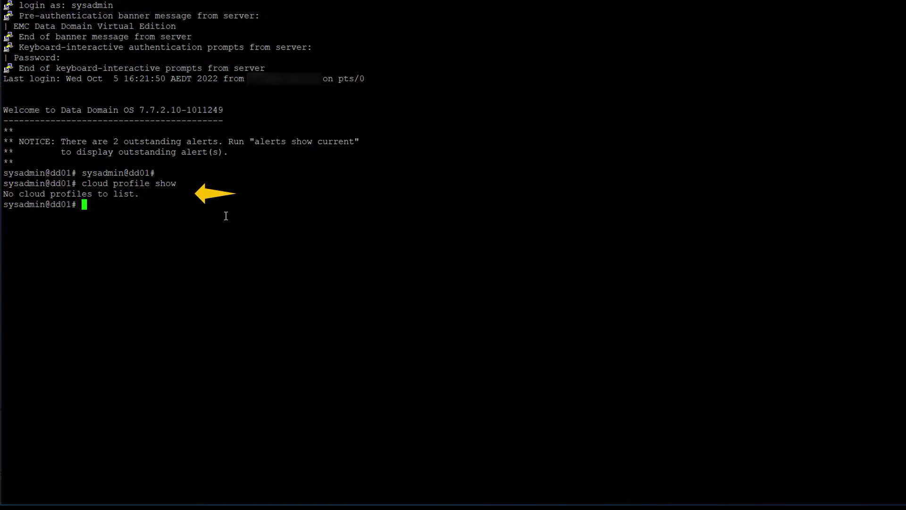
type("s")
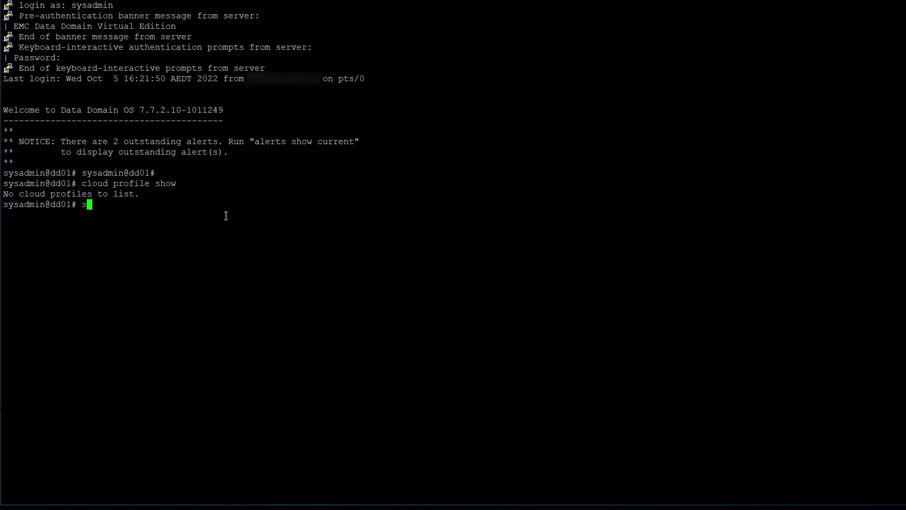
type("torage show tier")
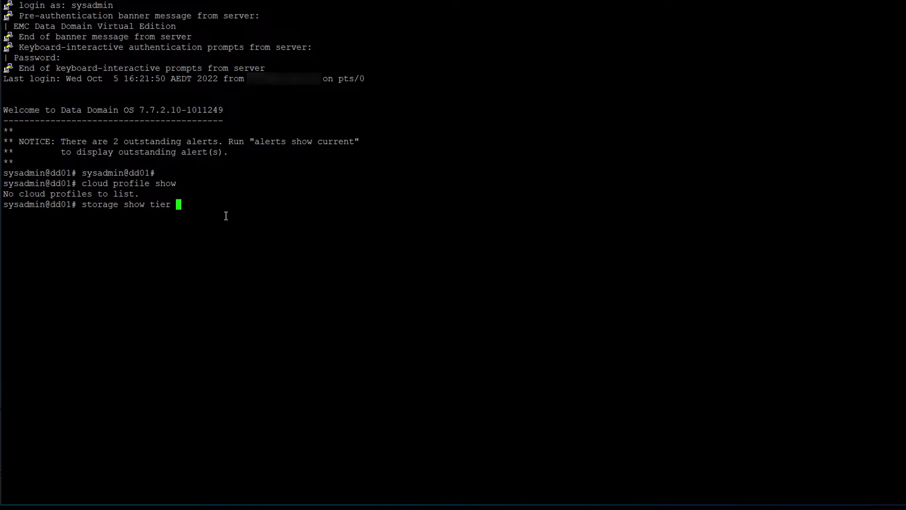
type(" cloud")
key("Return")
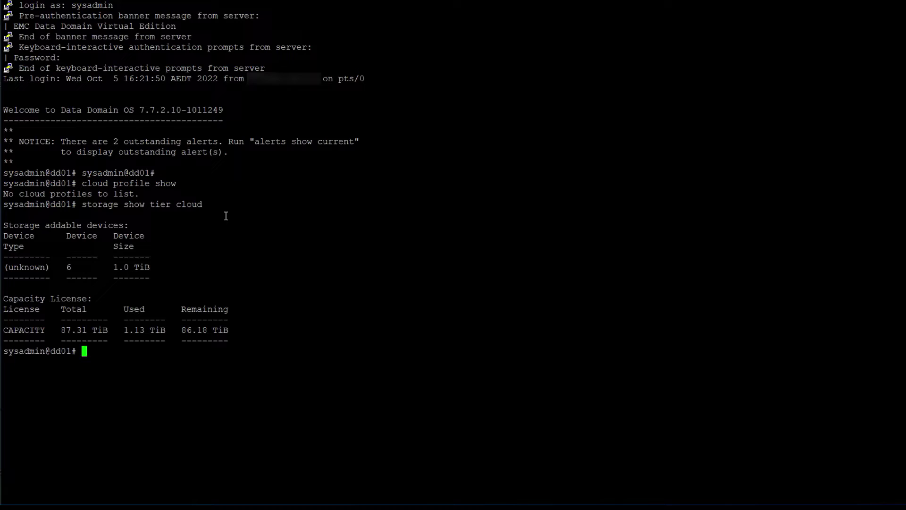
- Display the installed licenses with elicense show and print the system date
type("elicense show")
key("Return")
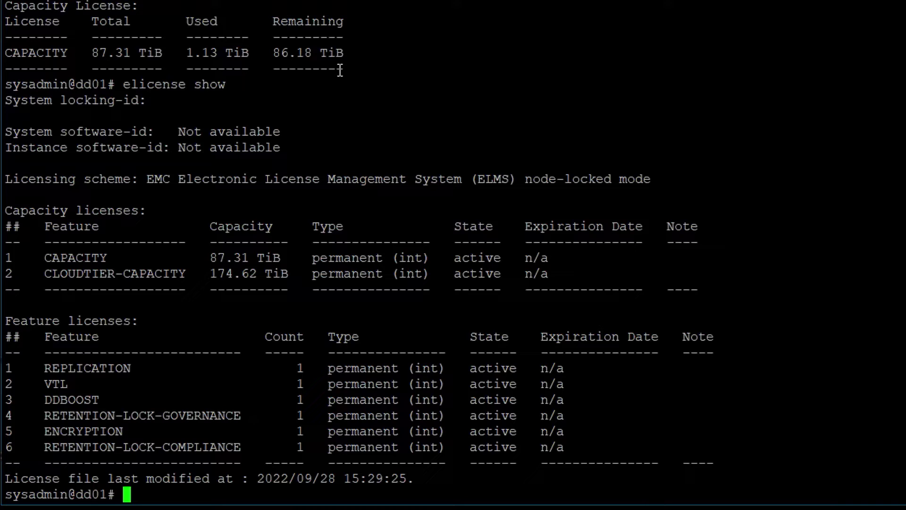
type("date")
key("Return")
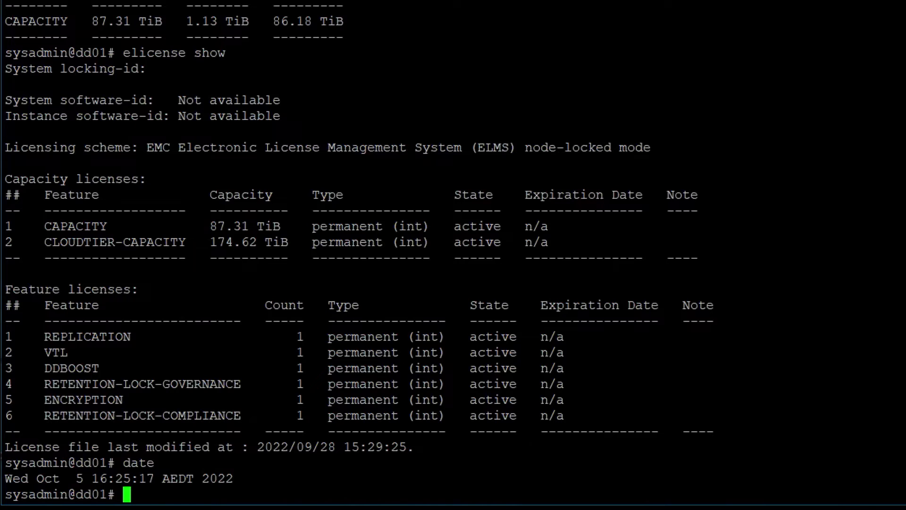
- Add dev 6 to the cloud tier and verify it shows 1.0 TiB in dg1
type("storage ad")
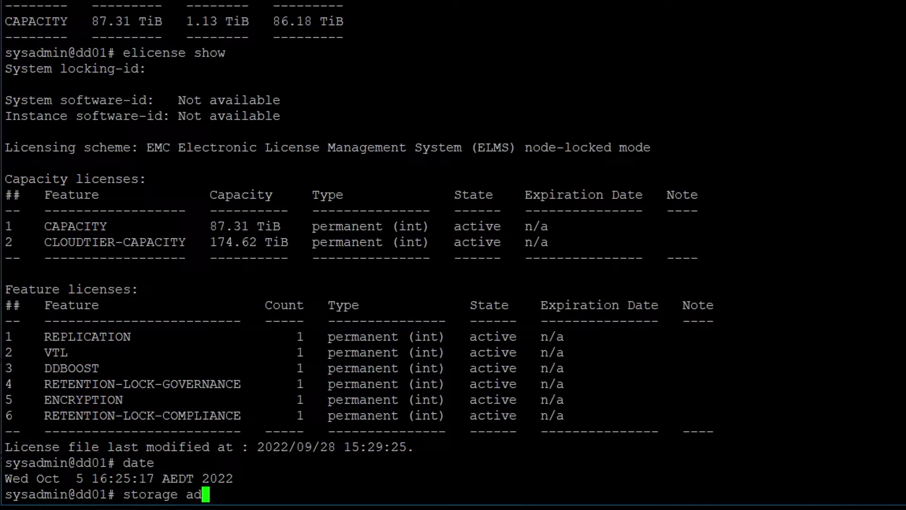
type("d tier ")
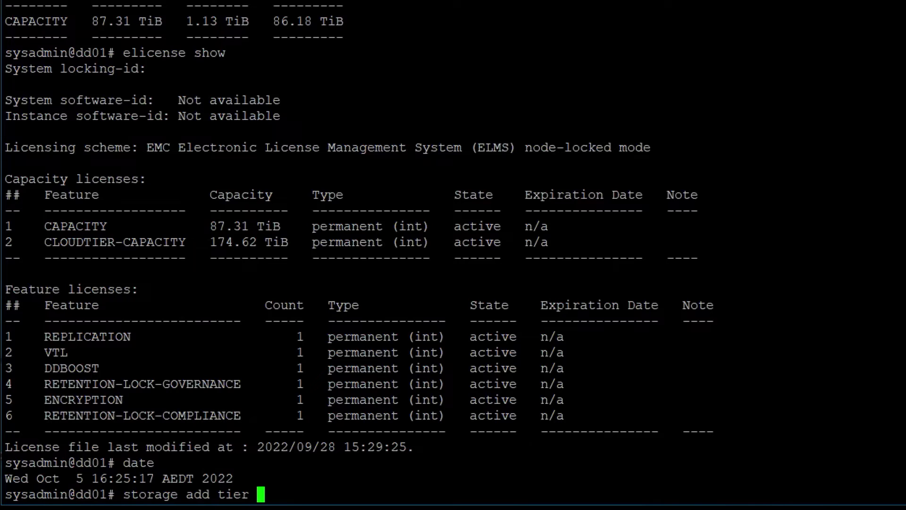
type("cloud")
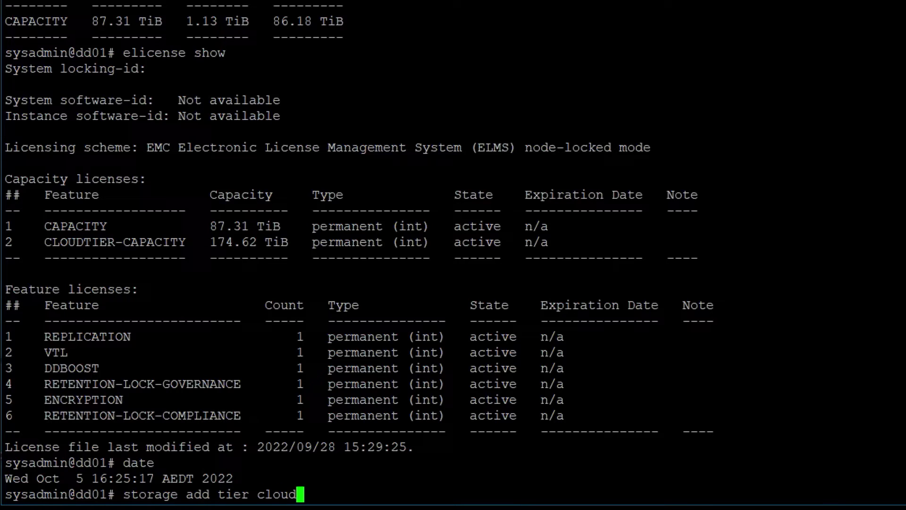
type(" dev 6")
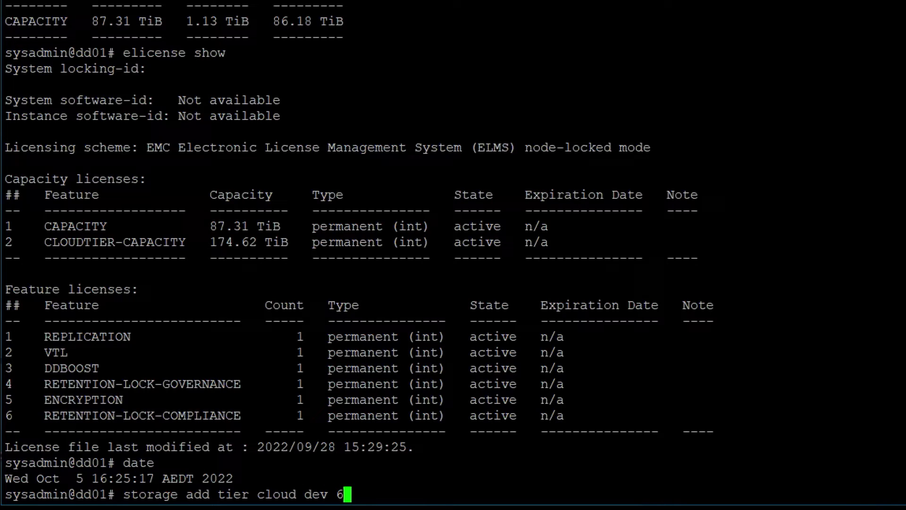
key("Return")
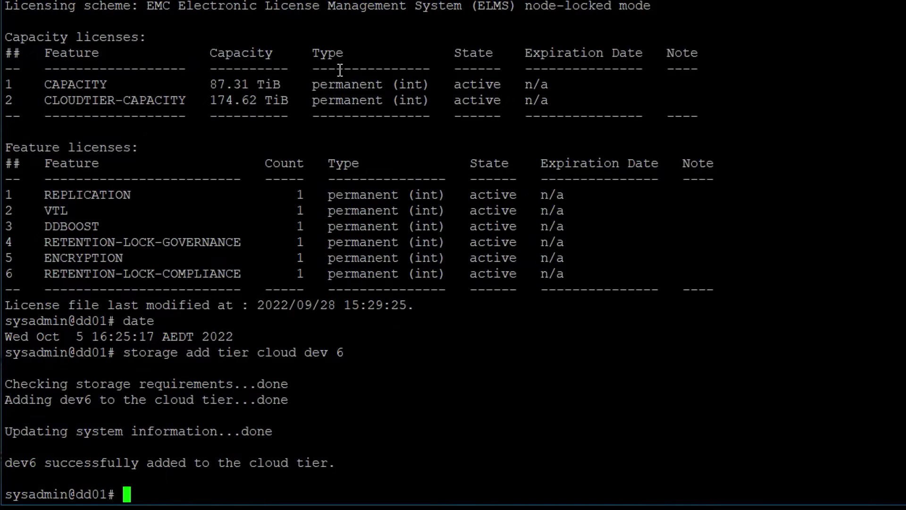
type("storage ")
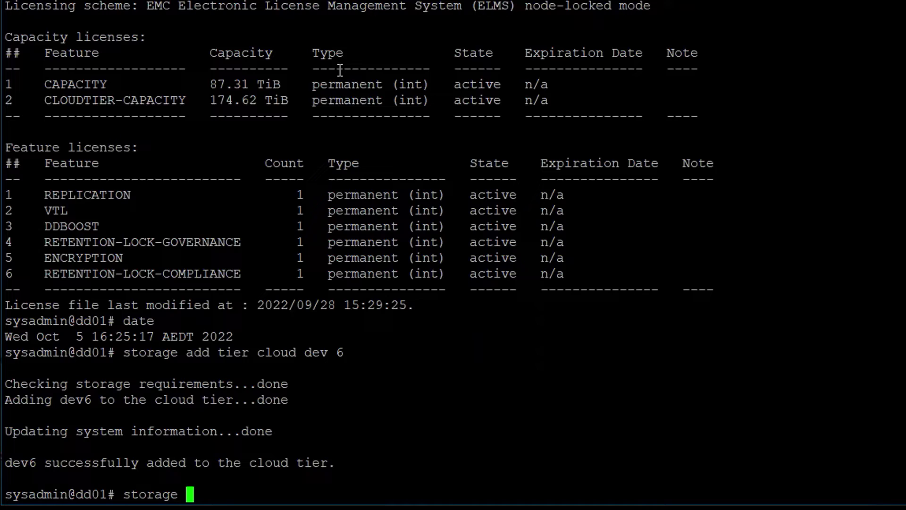
type("show ti")
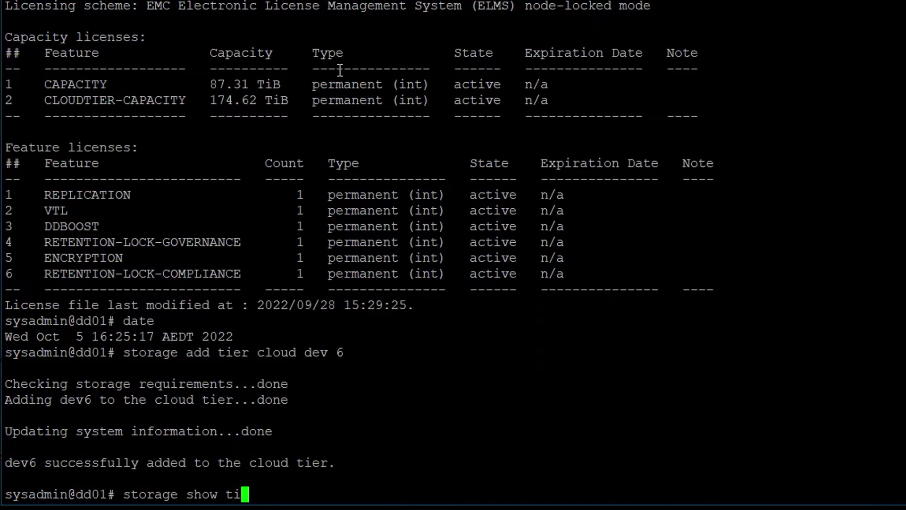
type("er cloud")
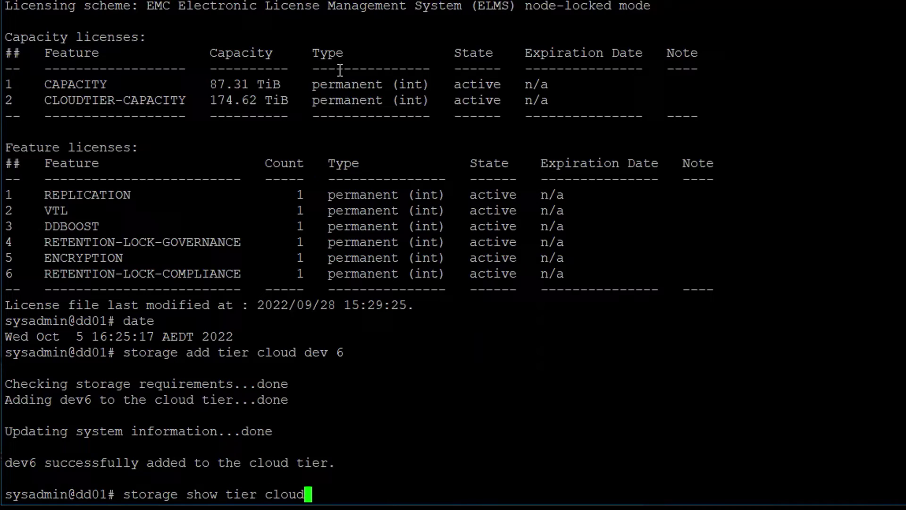
key("Return")
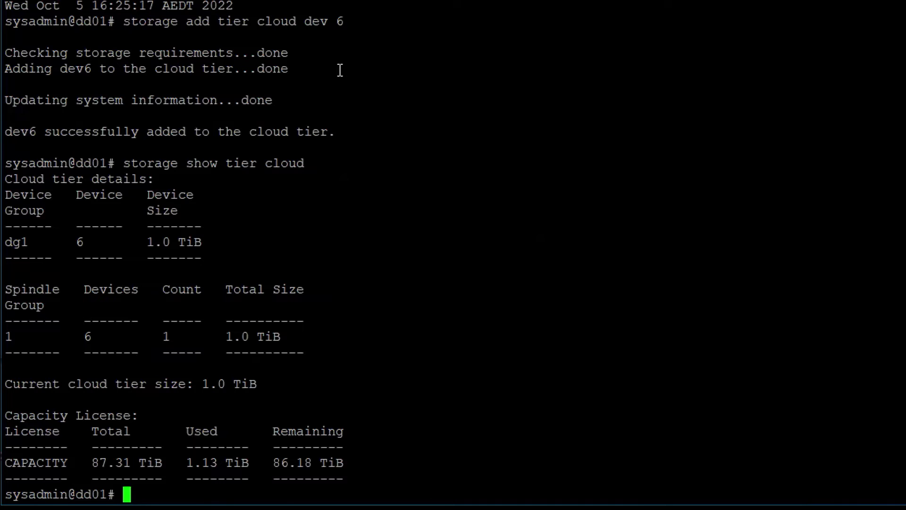
- List the installed certificates with adminaccess certificate show
type("adm")
key("Tab")
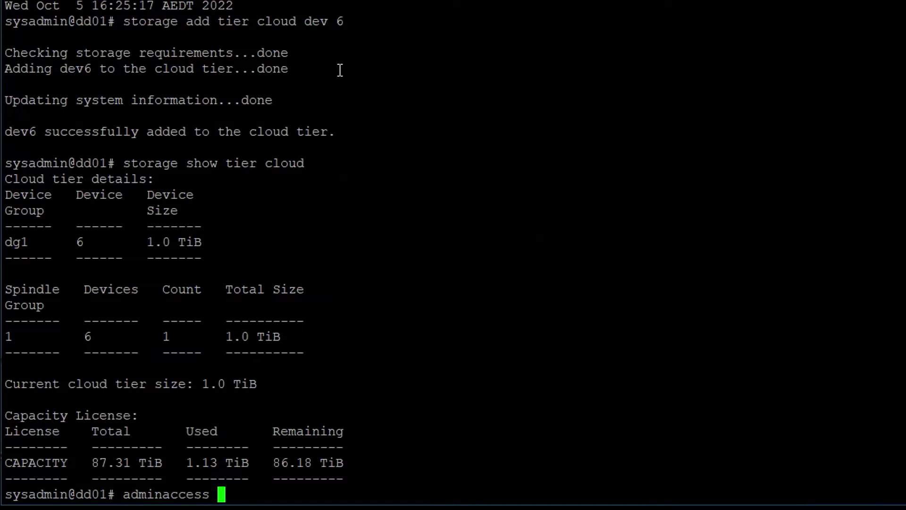
type("cert")
key("Tab")
type("show")
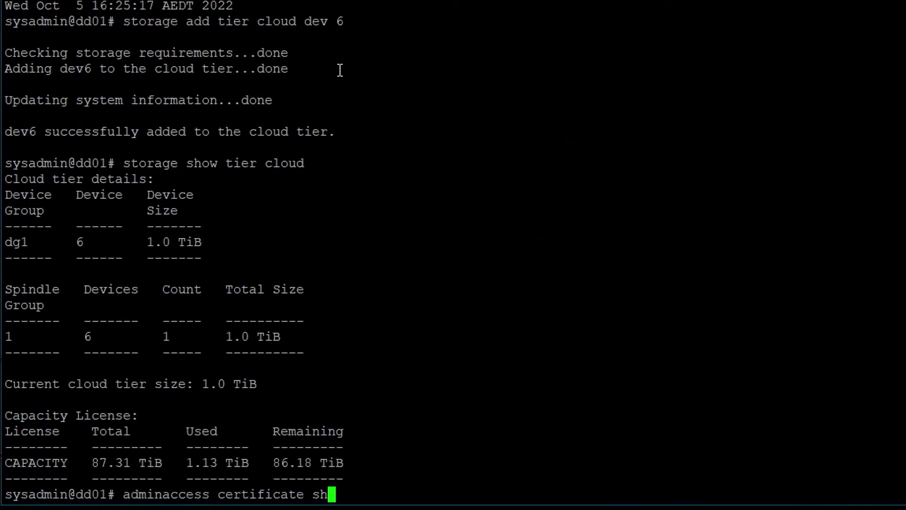
key("Return")
key("Return")
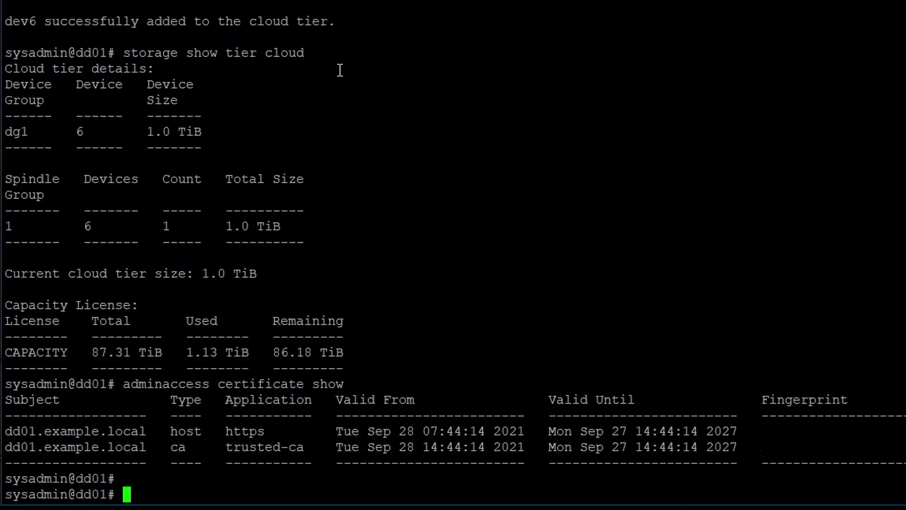
type("cloud ")
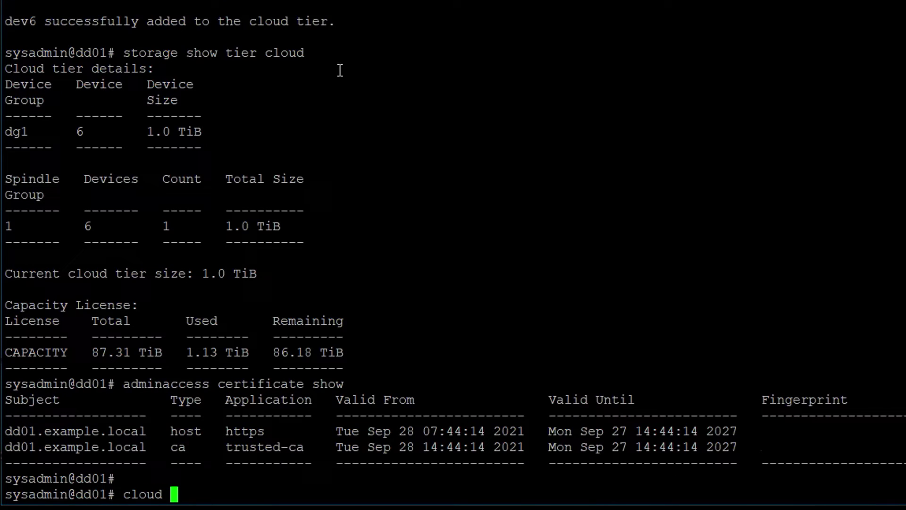
type("provider verify")
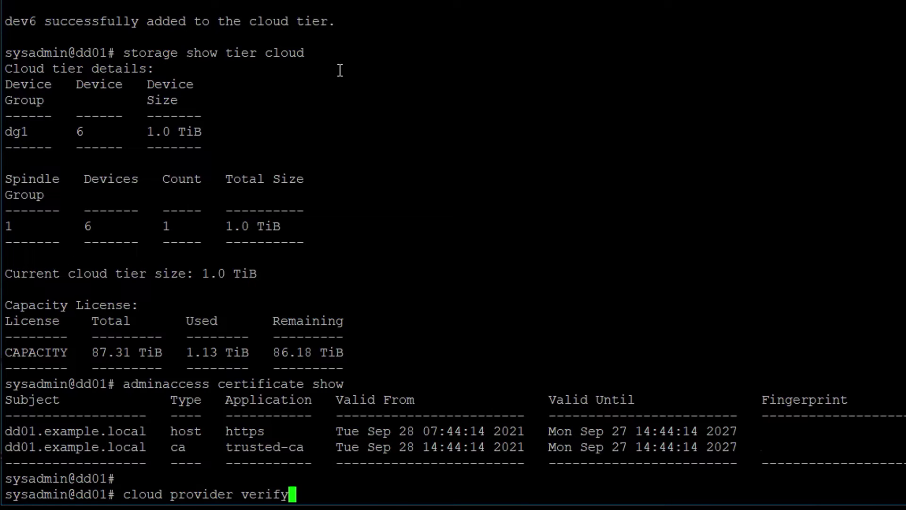
key("Return")
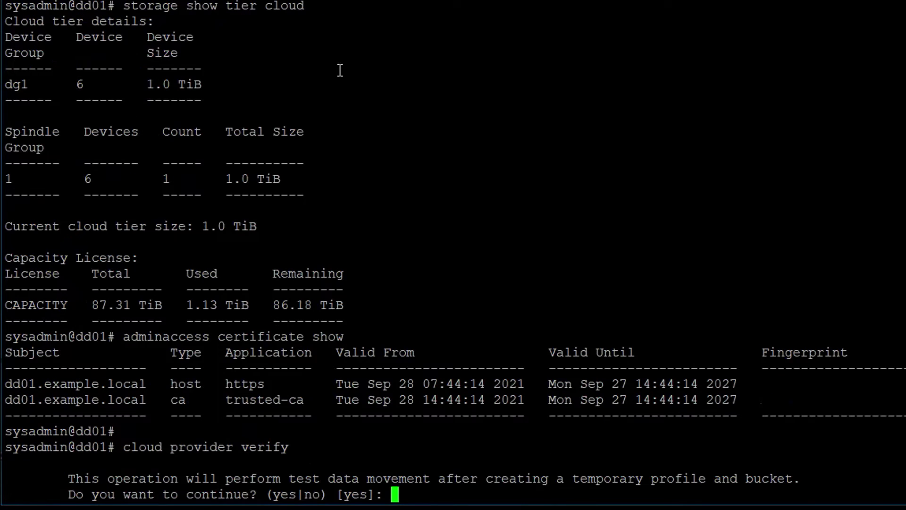
type("yes")
key("Return")
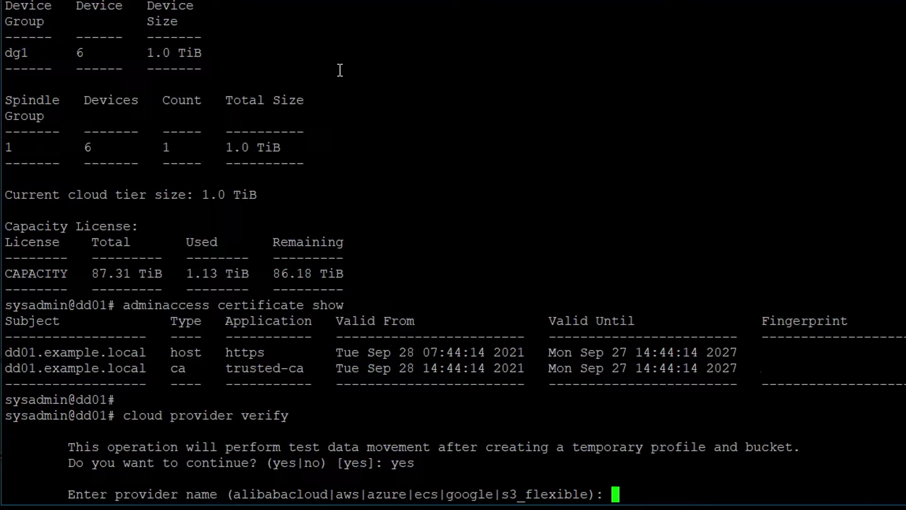
type("ecs")
key("Return")
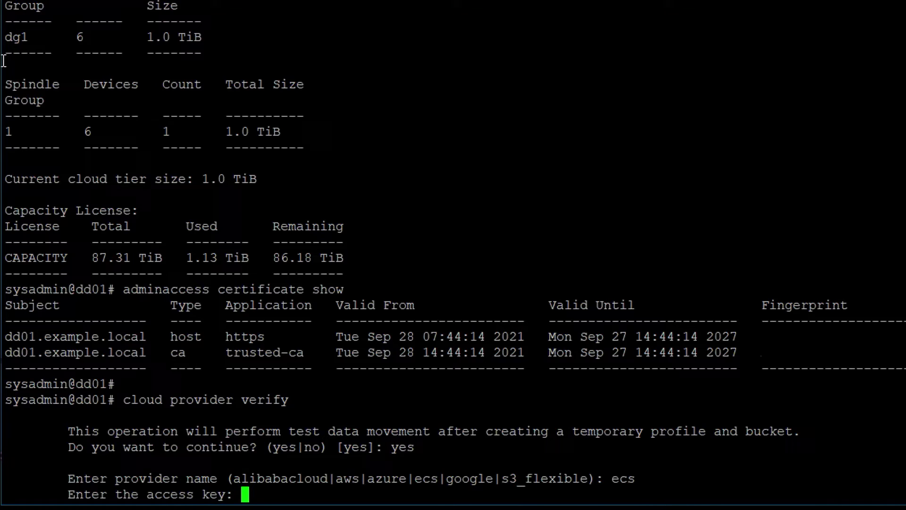
key("Return")
key("Return")
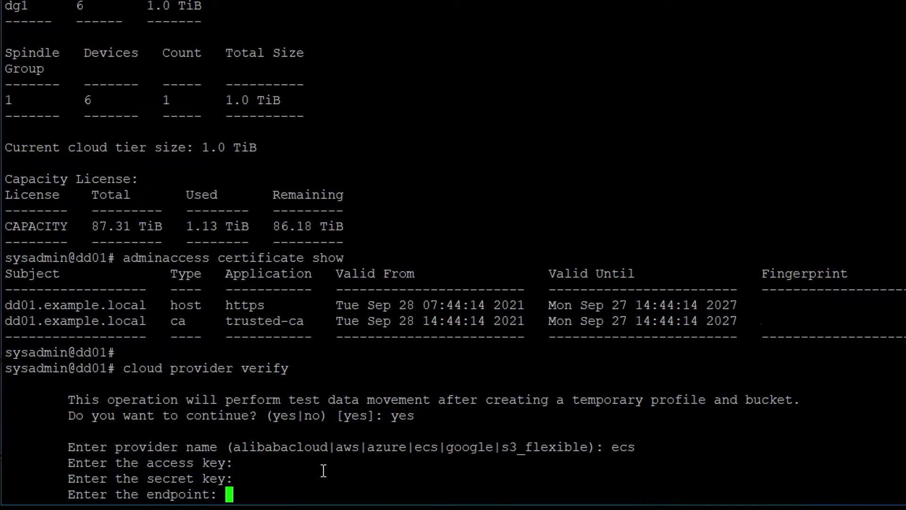
type("https")
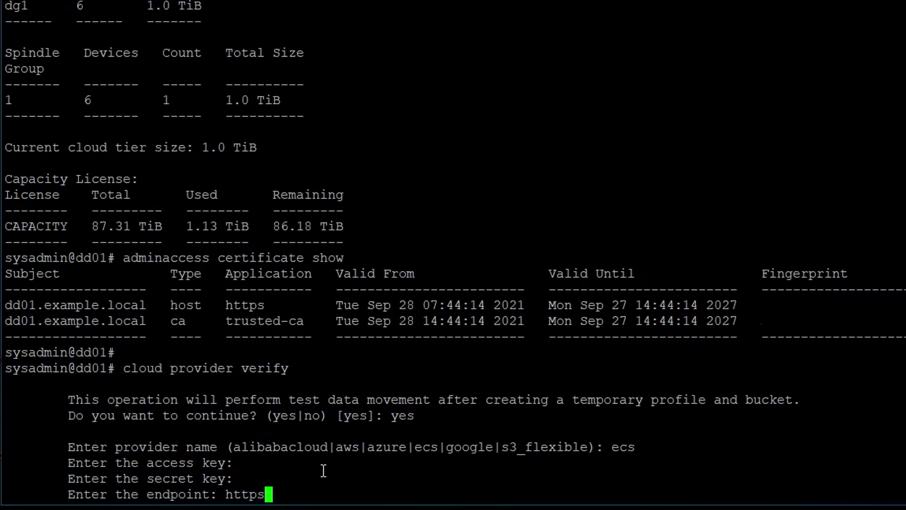
type("://hapro")
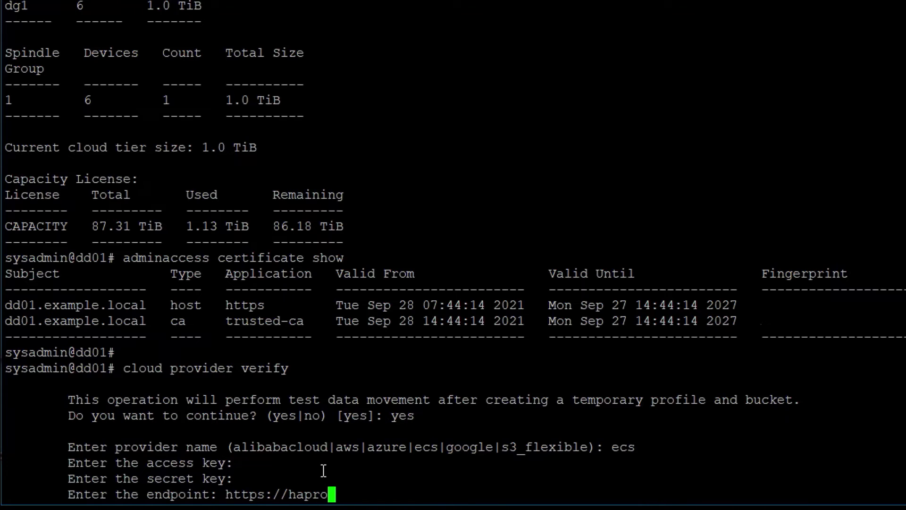
type("xy.example.local")
key("Return")
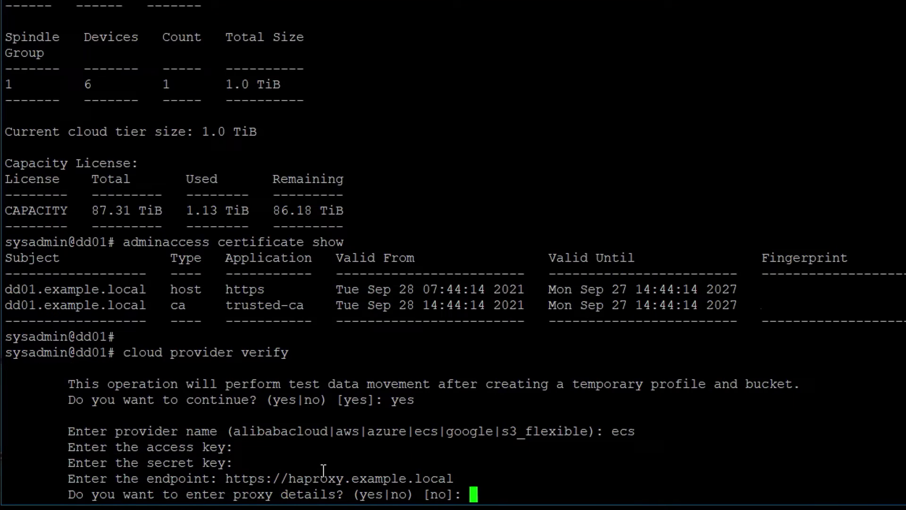
- Skip proxy settings and import the haproxy.example.local certificate so provider verification passes
key("Return")
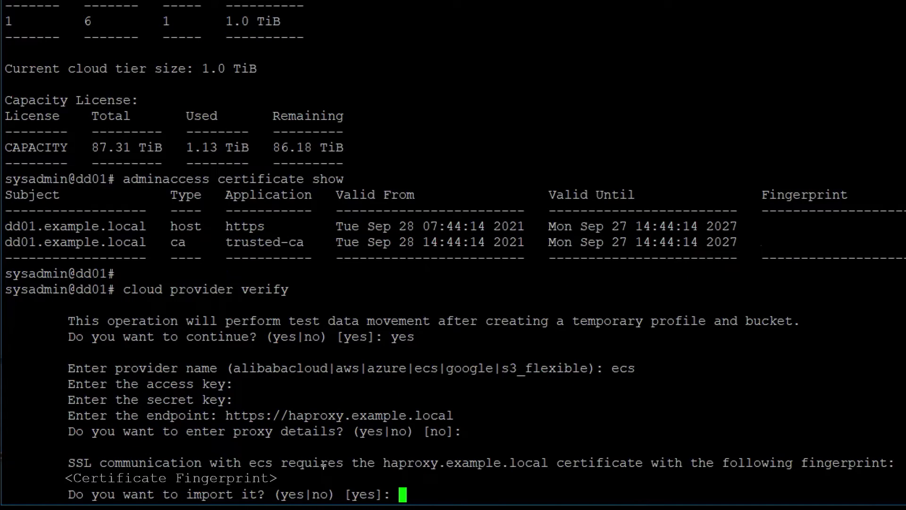
type("yes")
key("Return")
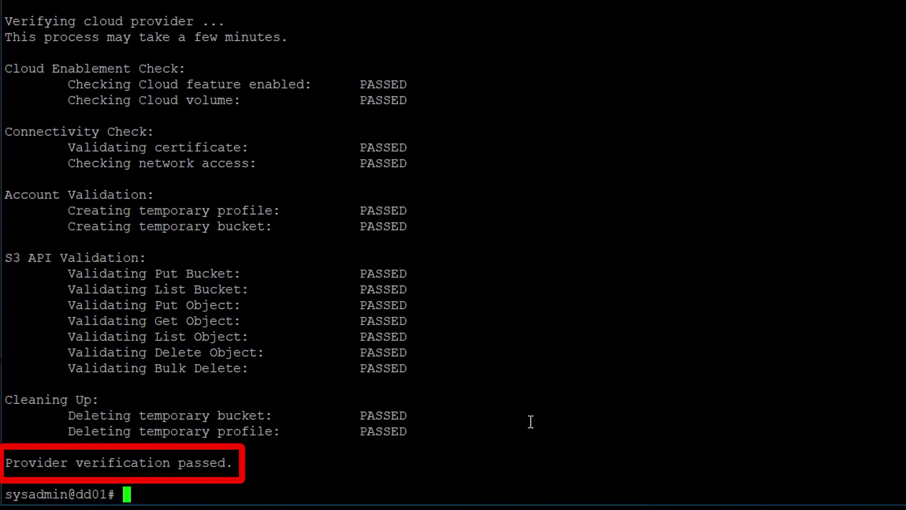
type("adminaccess ")
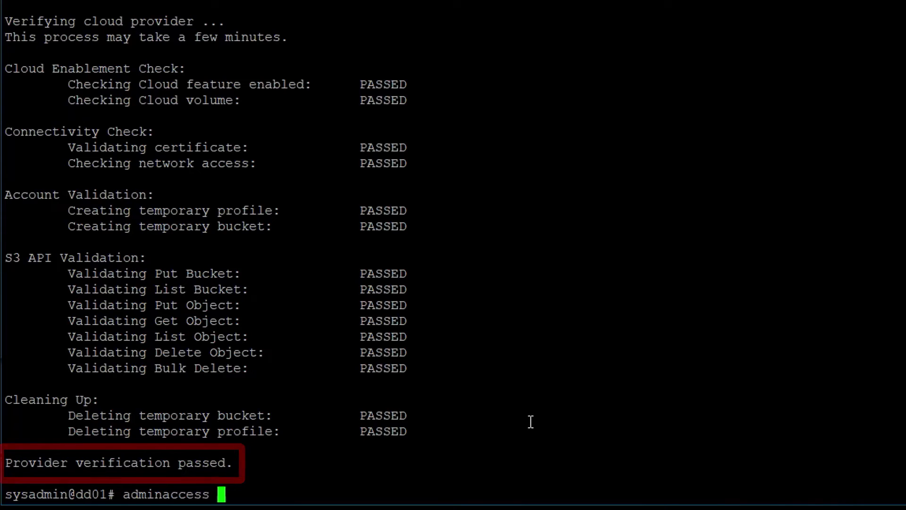
type("certificate ")
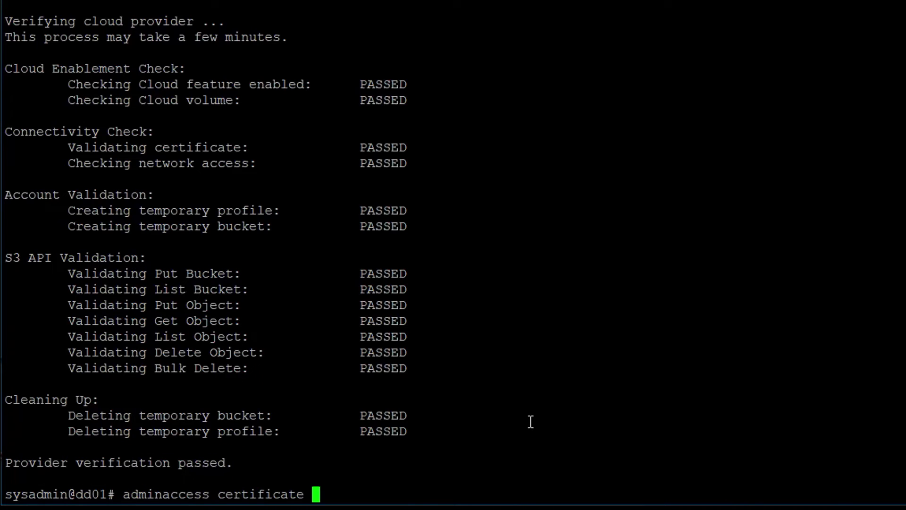
type("show")
- List the admin access certificates and begin adding the cloud profile ECS_Profile
key("Return")
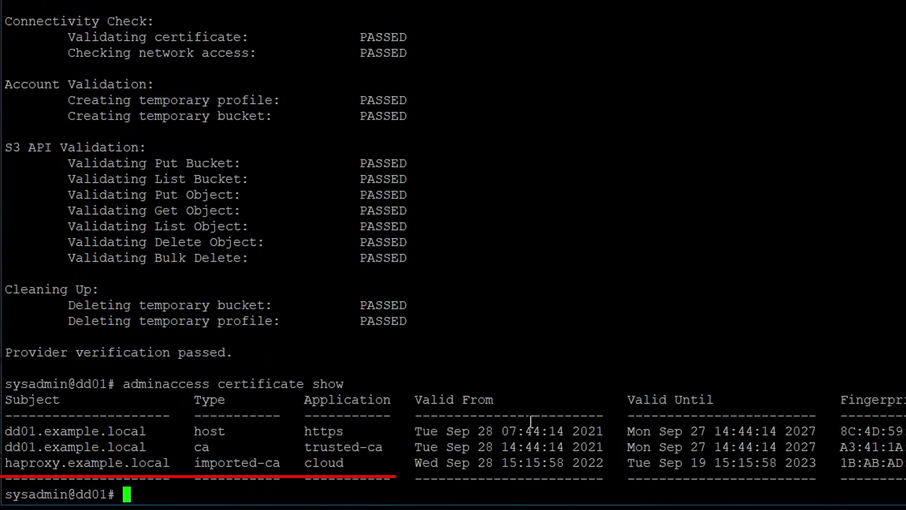
key("Return")
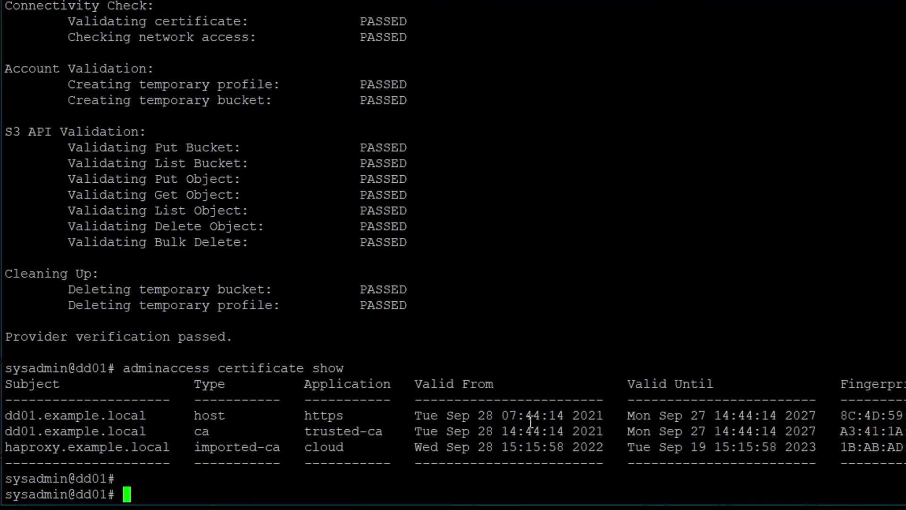
type("cloud ")
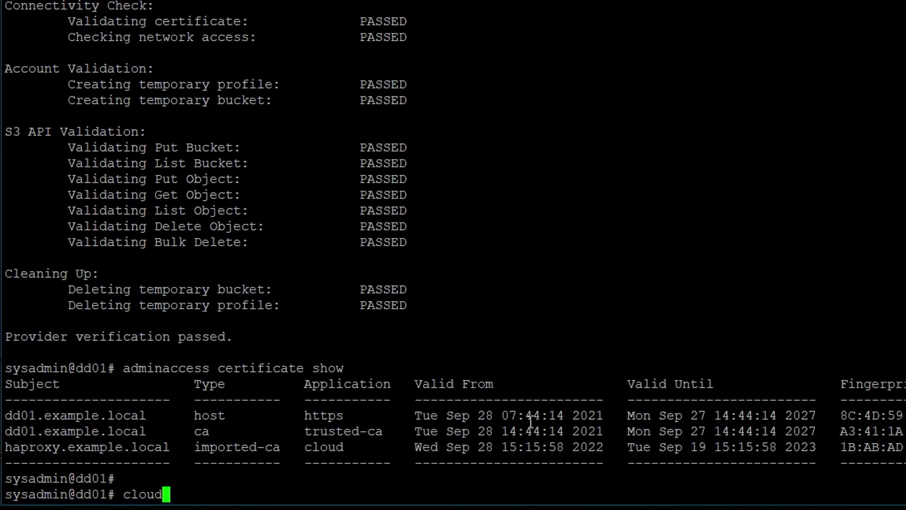
type("profile add")
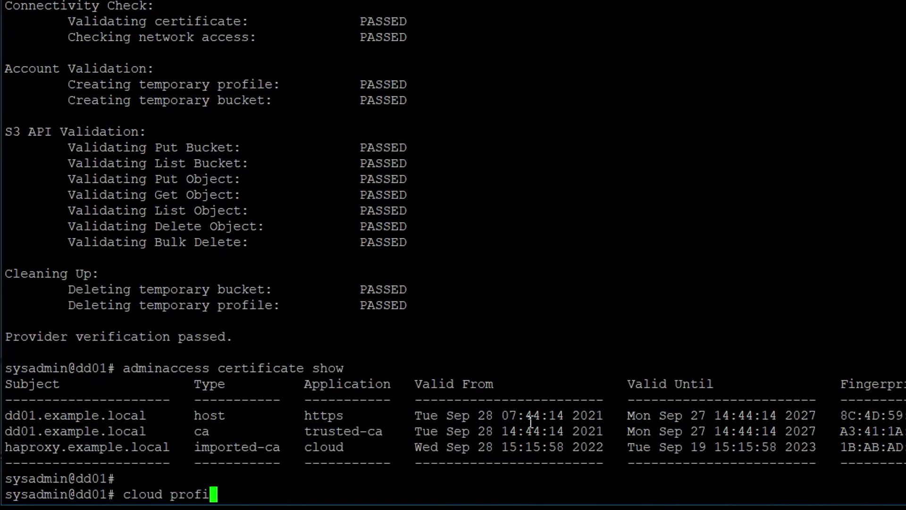
key("Return")
type("ECS")
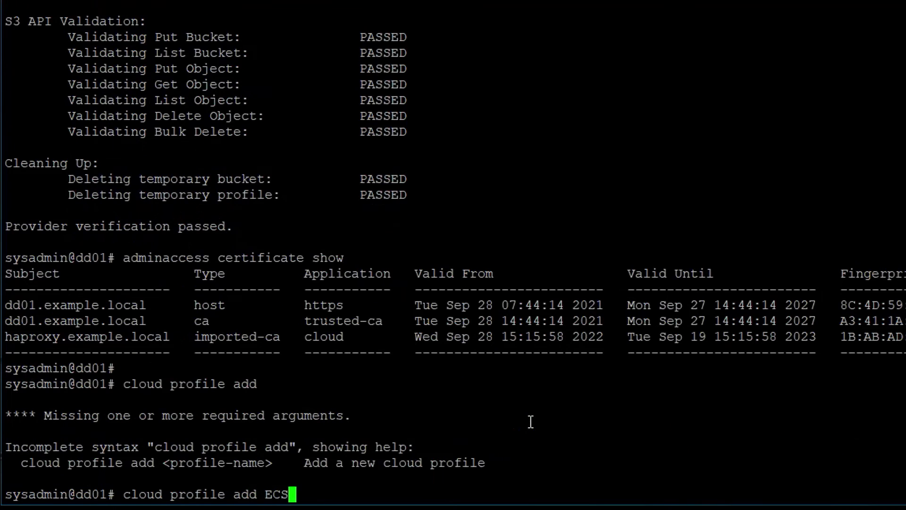
type("_Profile")
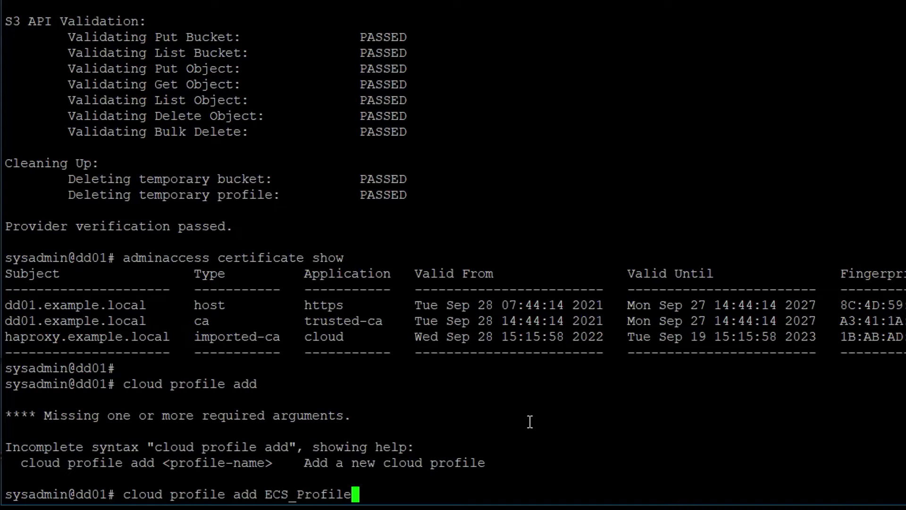
key("Return")
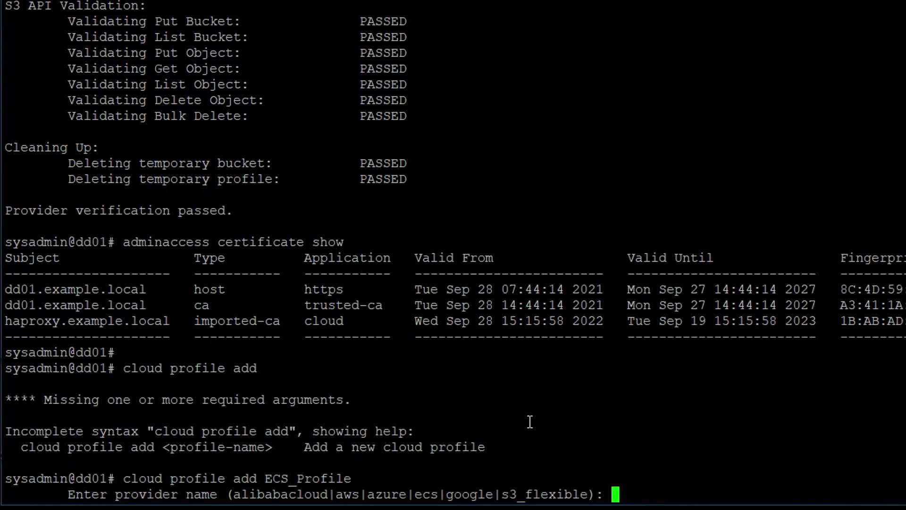
type("ecs")
key("Return")
key("Return")
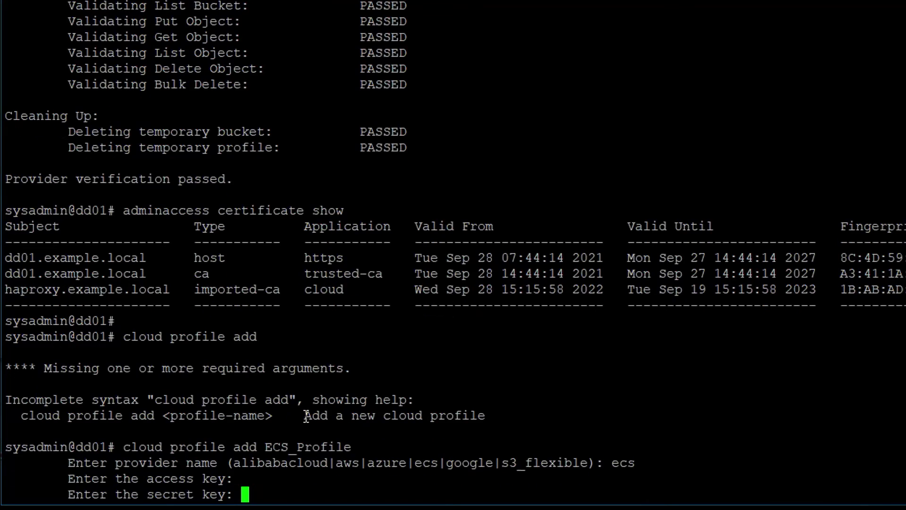
key("Return")
type("htt")
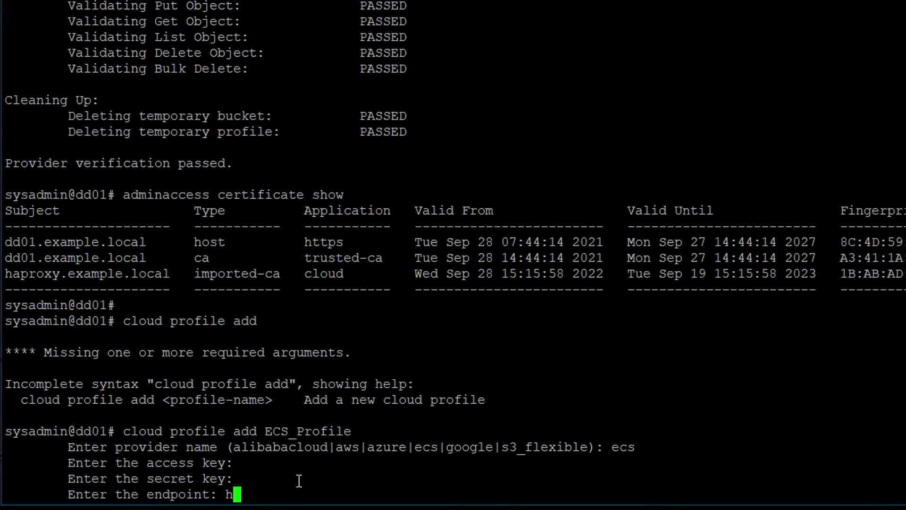
type("ps://haproxy.example.local")
key("Return")
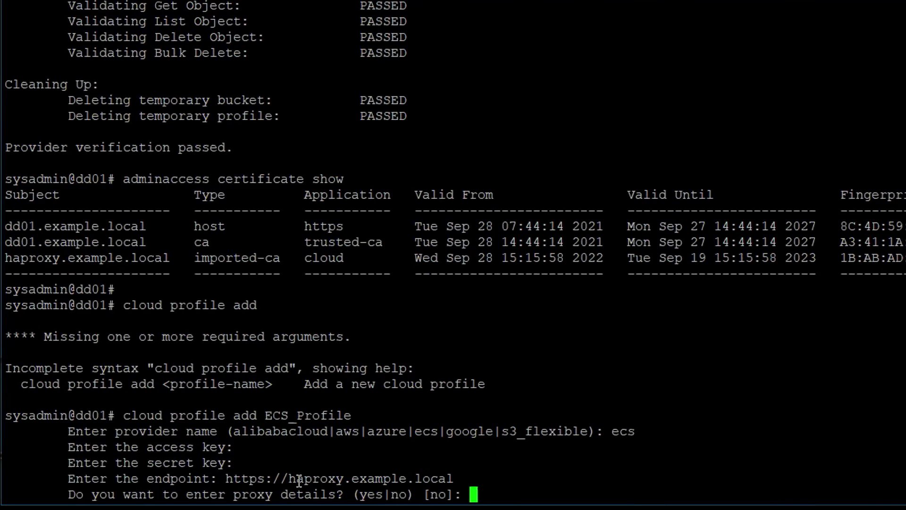
key("Return")
key("Return")
type("c")
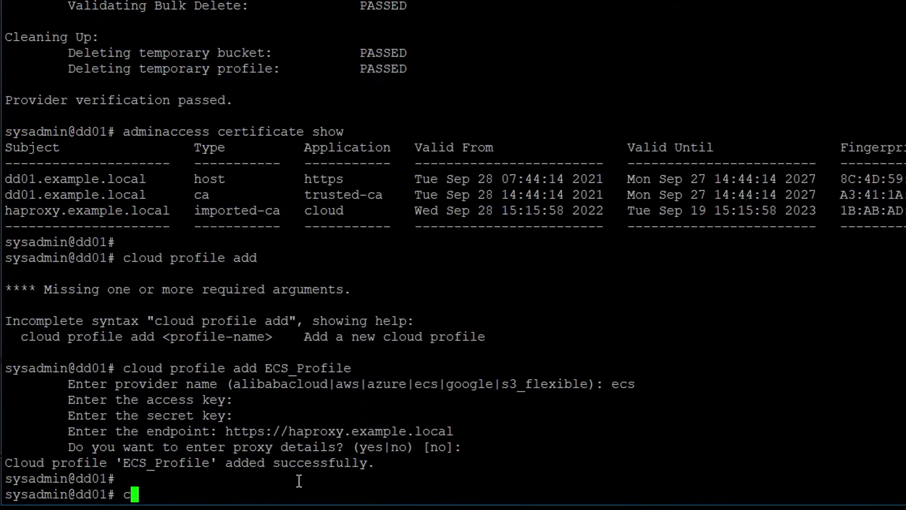
type("loud pr")
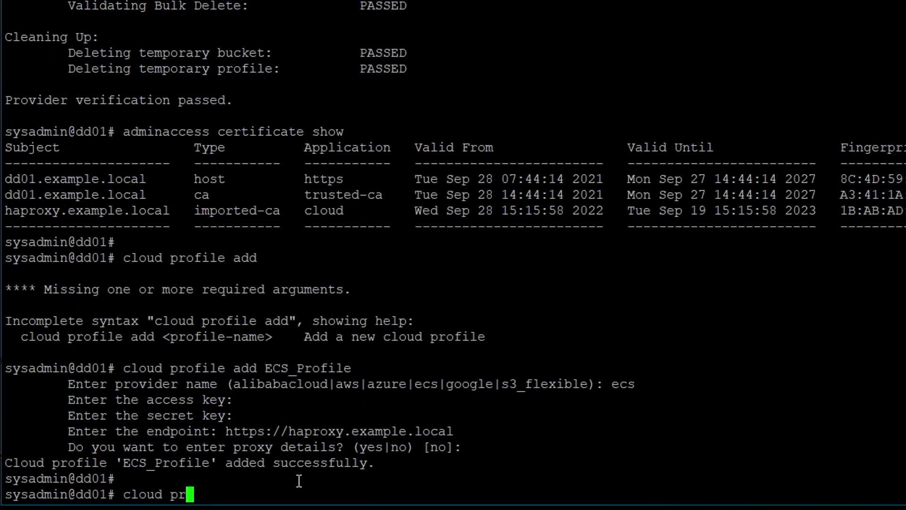
type("ofile ")
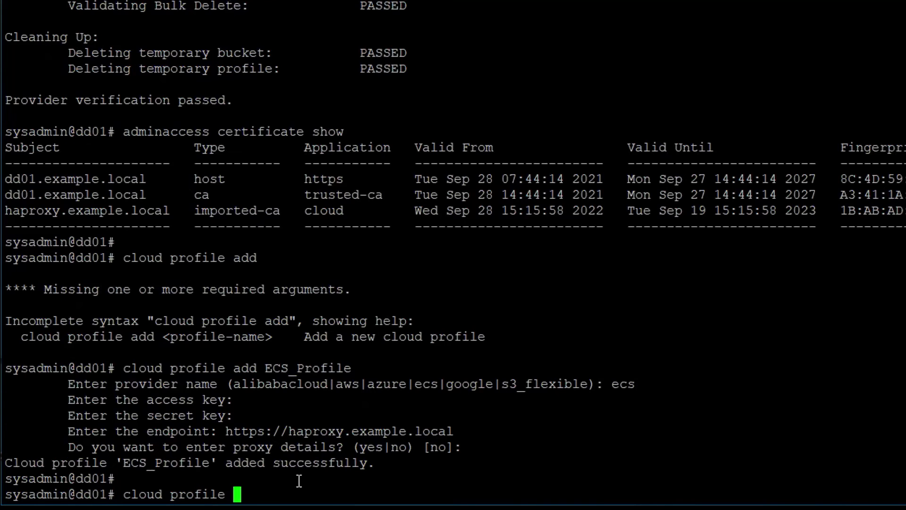
type("show")
- Show the ECS_Profile details, then create cloud unit ECS_Unit using profile ECS_Profile
key("Return")
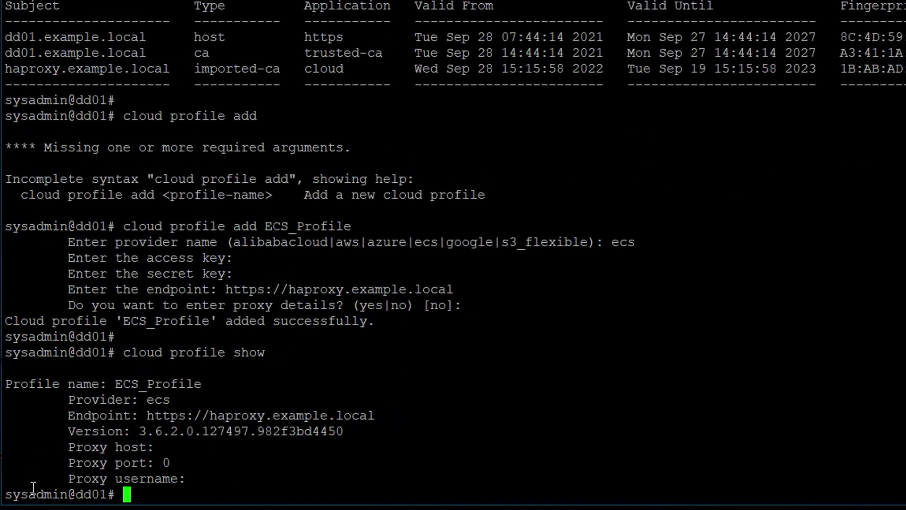
key("Return")
type("cloud ")
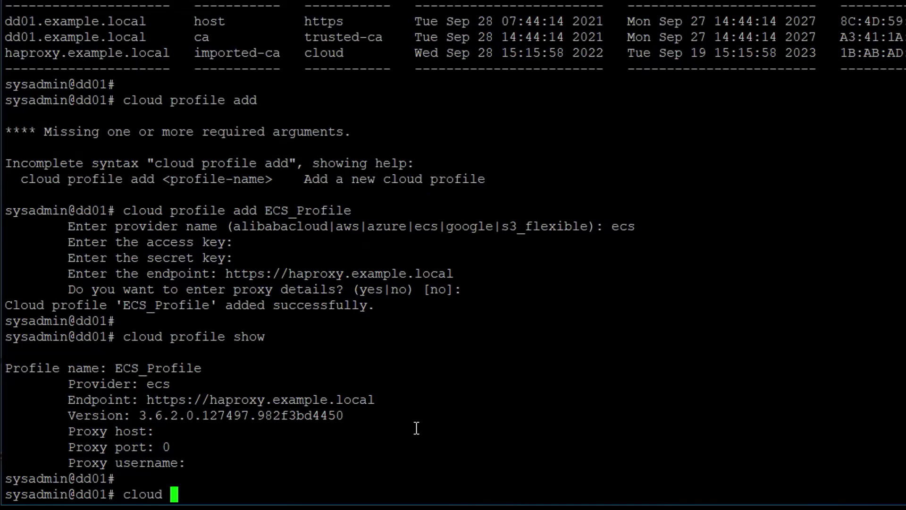
type("unit add E")
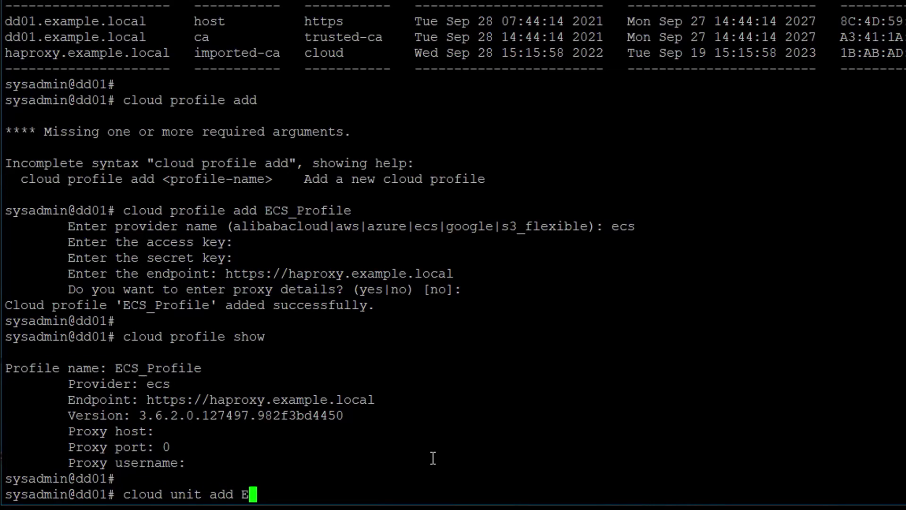
type("CS_Unit")
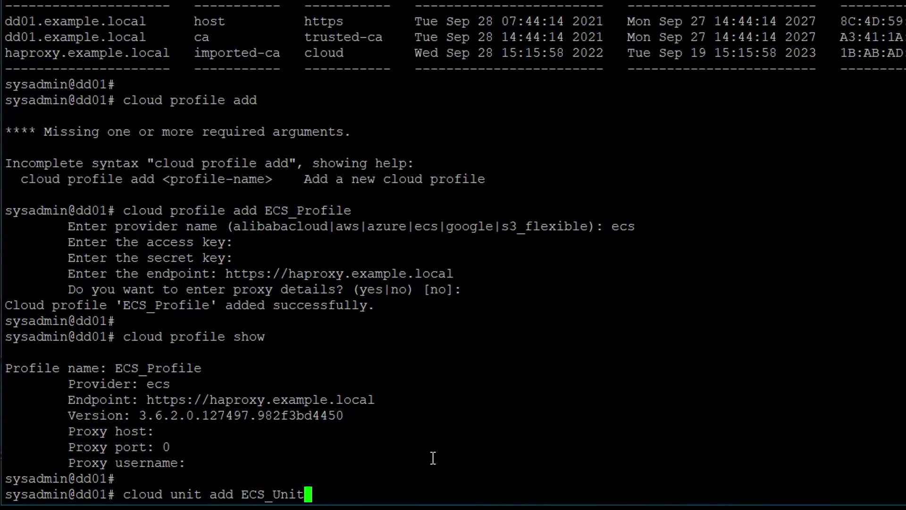
type(" profile")
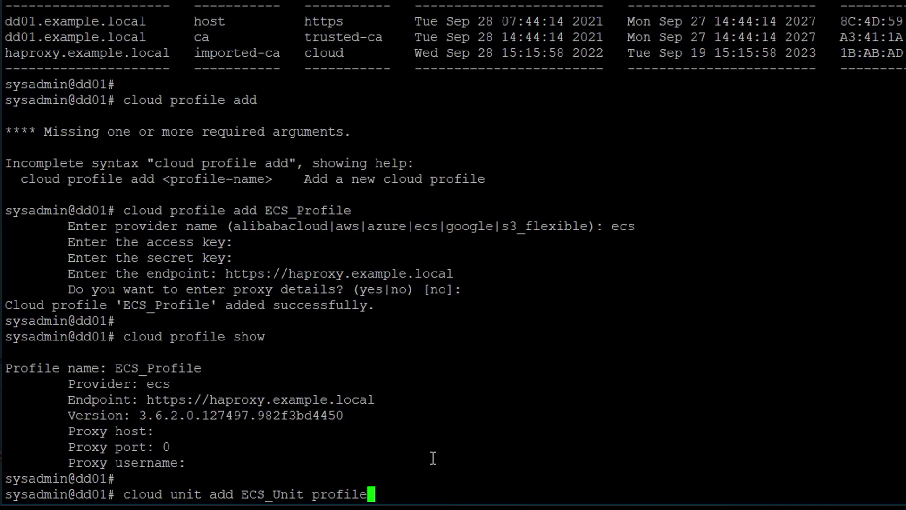
double_click(158, 368)
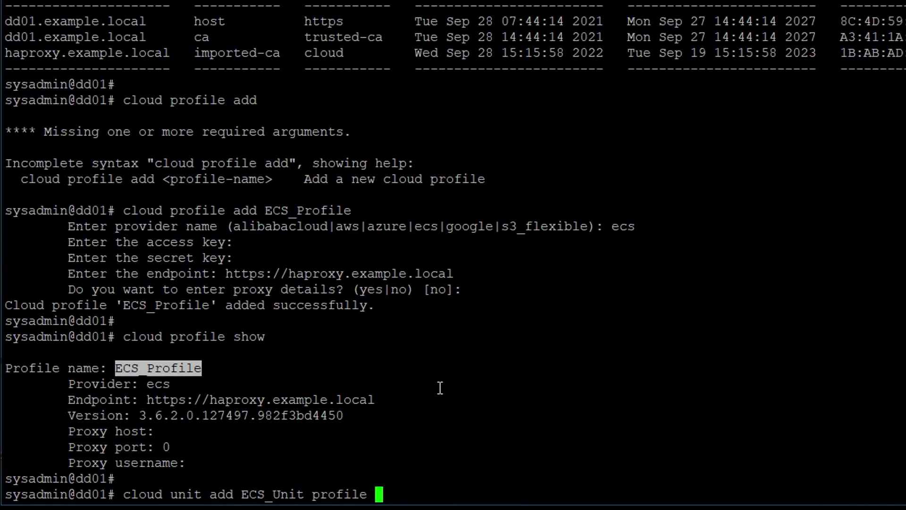
right_click(459, 388)
key("Return")
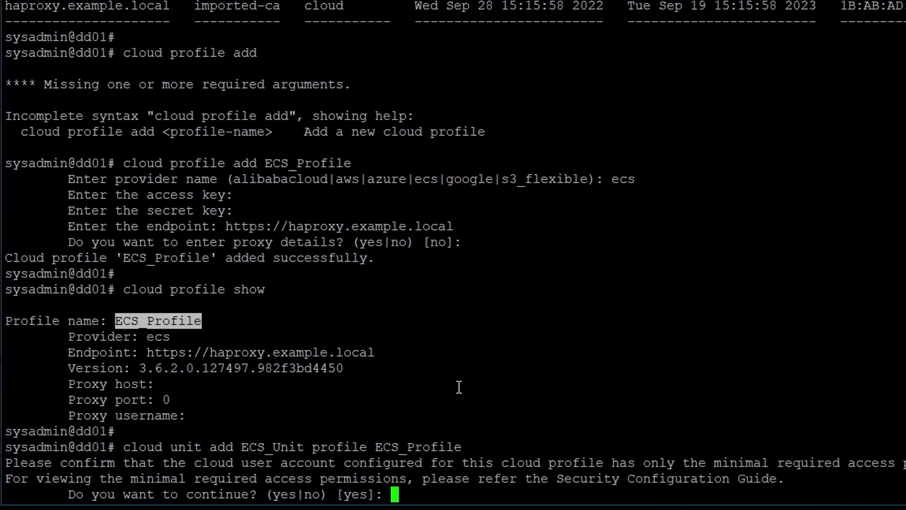
type("yes")
key("Return")
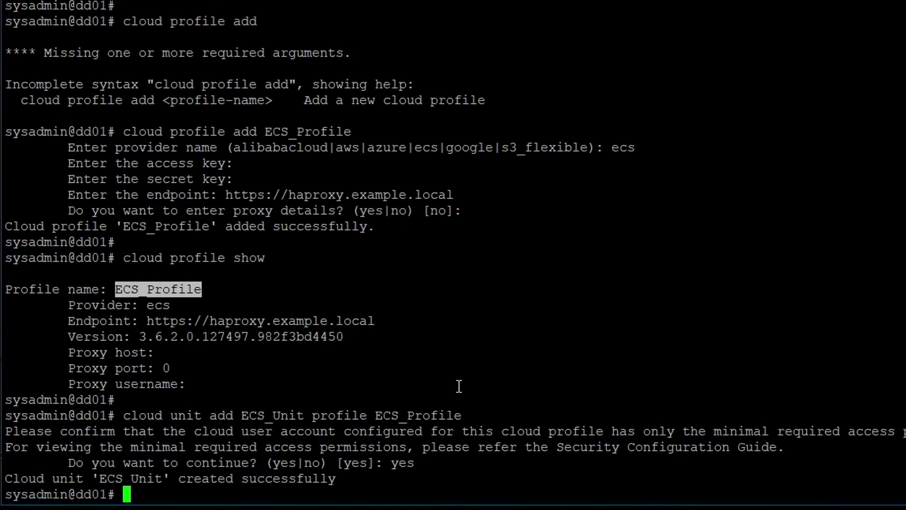
left_click(603, 416)
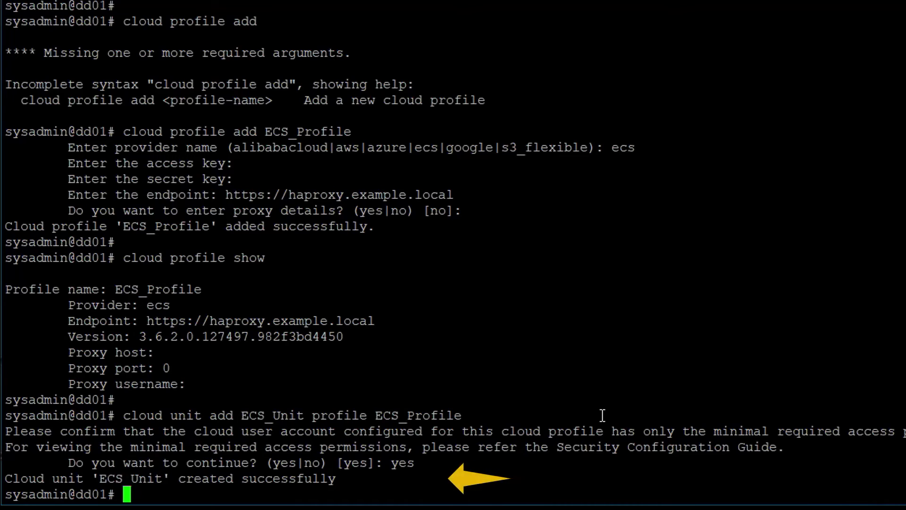
- List cloud units to confirm ECS_Unit is Active, then show filesys space per tier
key("Return")
type("cl")
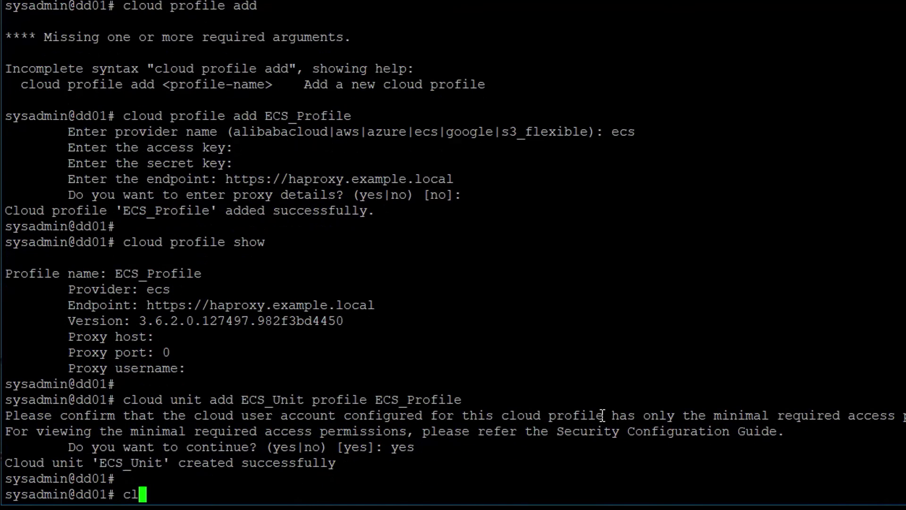
type("oud unit list")
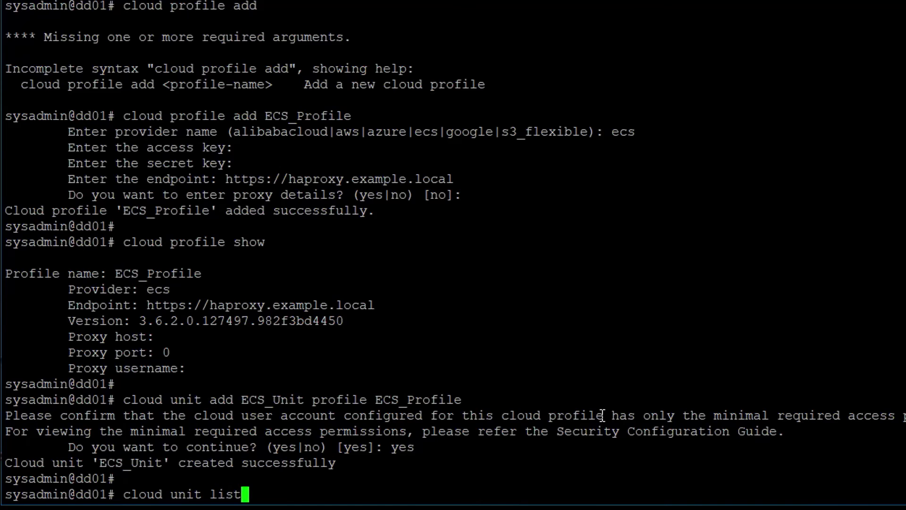
key("Return")
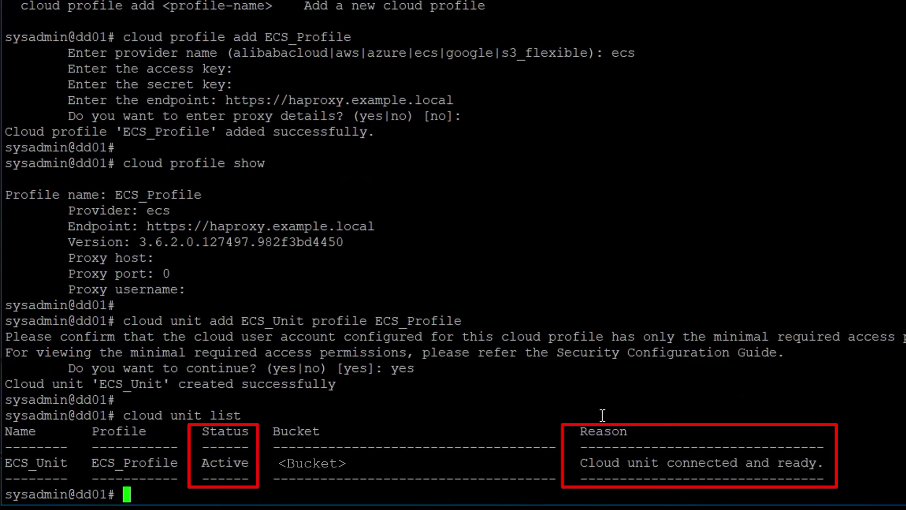
key("Return")
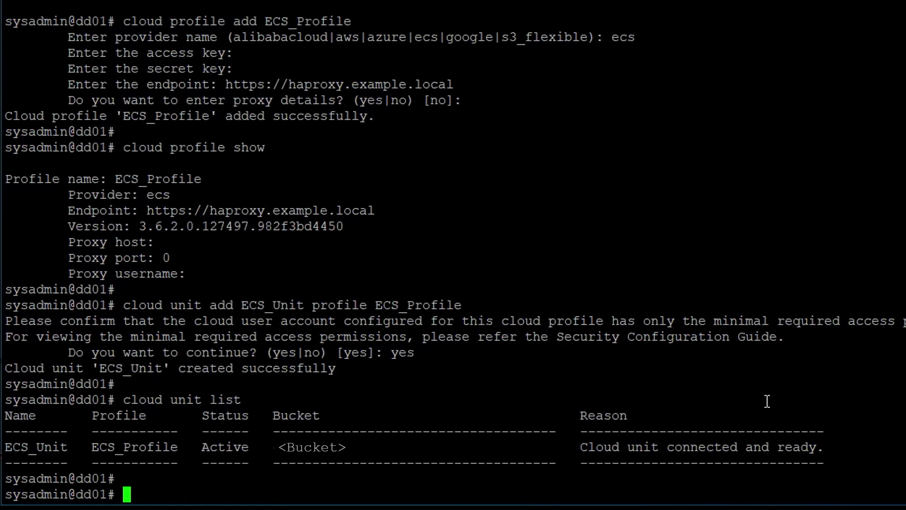
type("filesys sh")
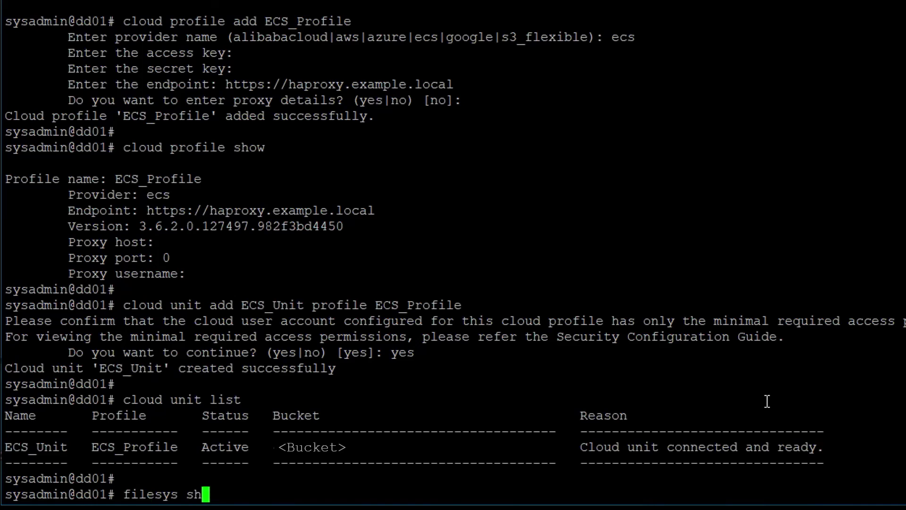
type("ow space")
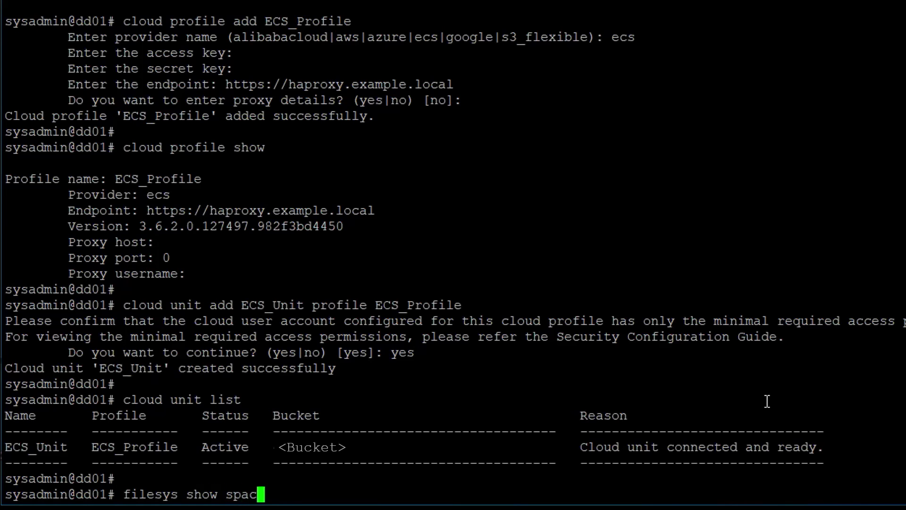
key("Return")
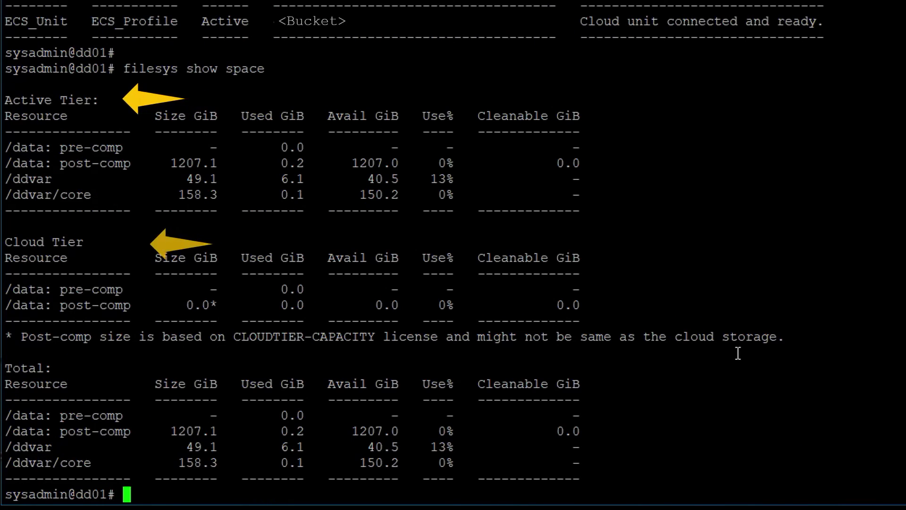